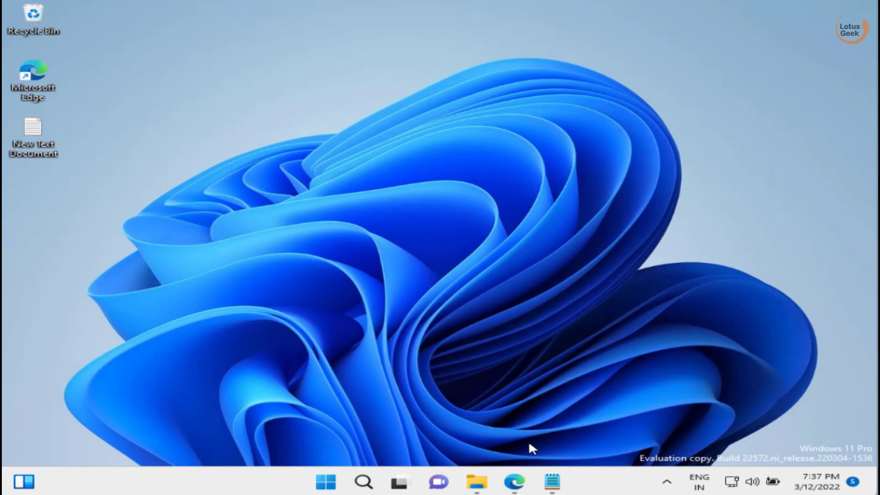
# - Open File Explorer, add three extra tabs beside This PC, then minimize the window
pyautogui.click(477, 482)
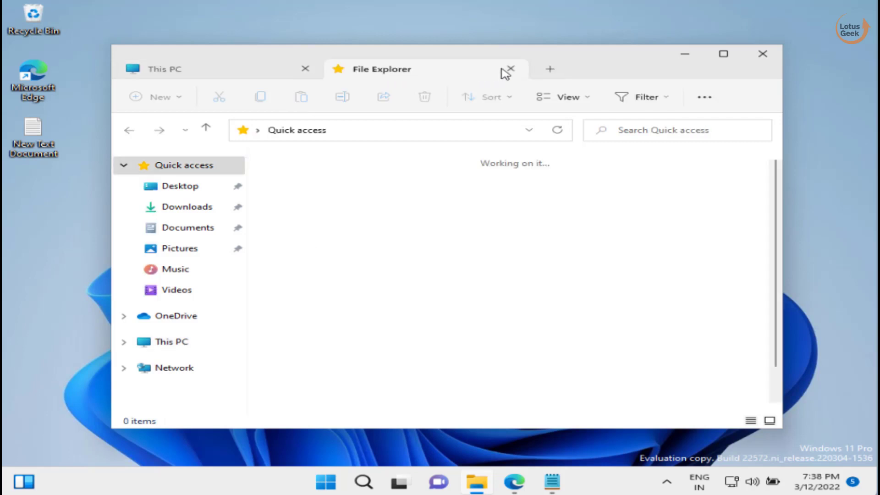
pyautogui.click(549, 70)
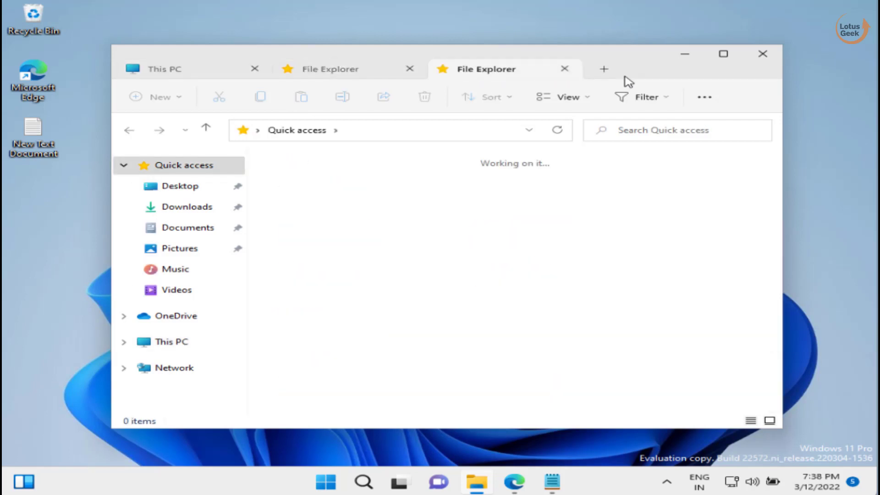
pyautogui.click(613, 71)
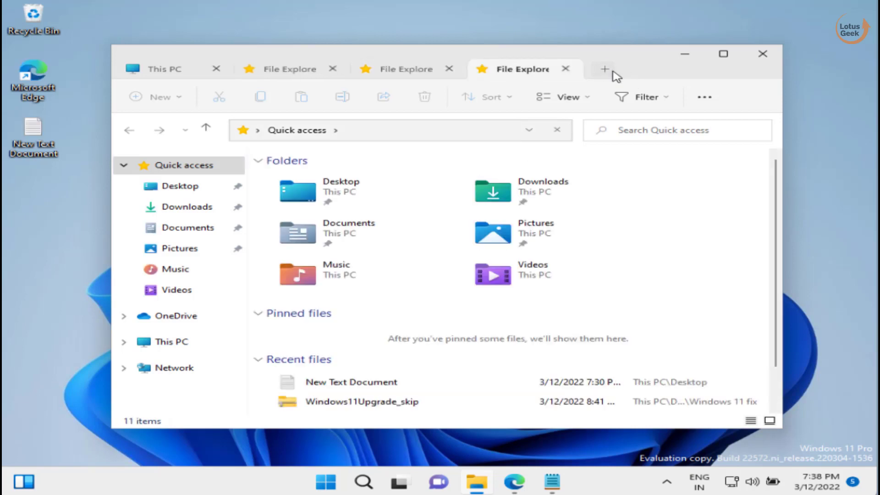
pyautogui.click(605, 71)
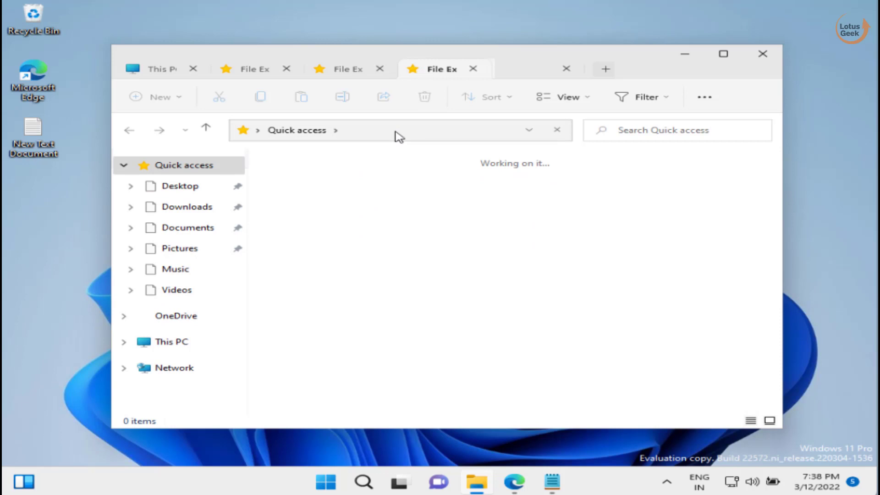
pyautogui.click(686, 55)
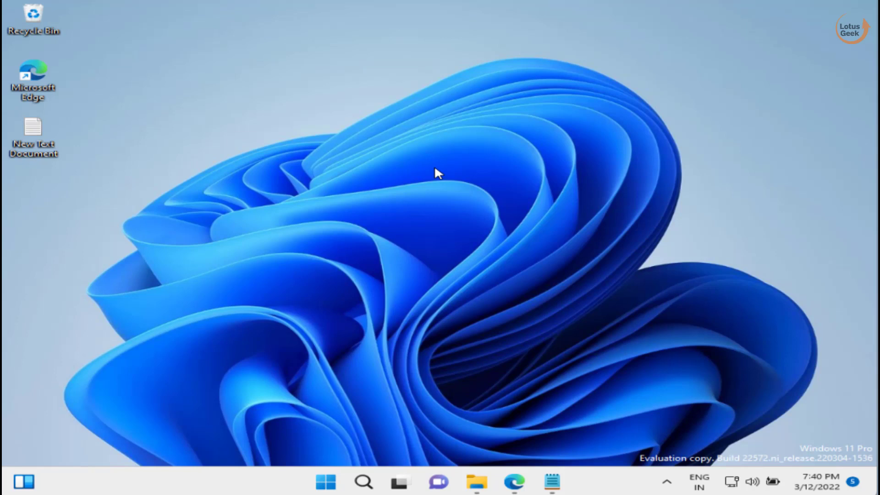
pyautogui.press('super+r')
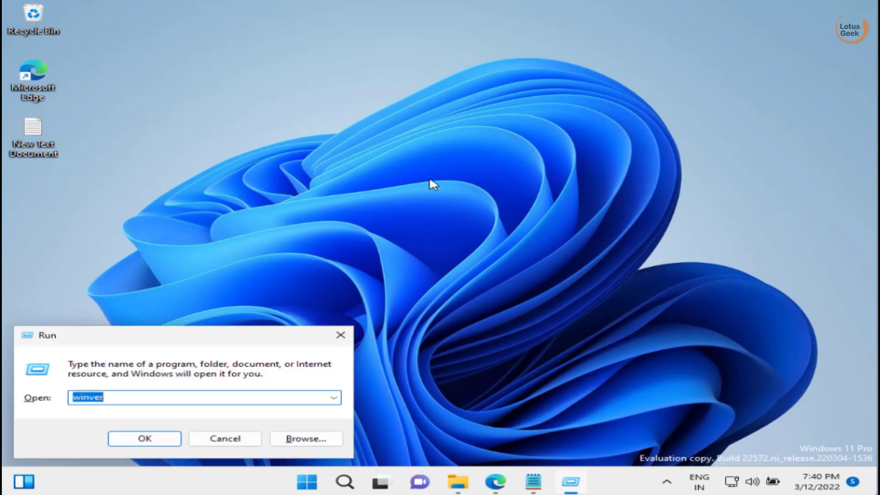
pyautogui.press('Escape')
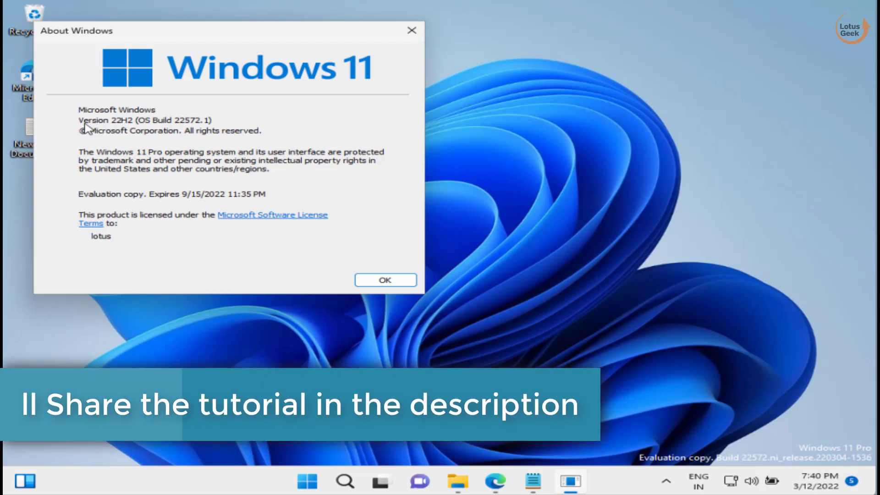
pyautogui.click(385, 280)
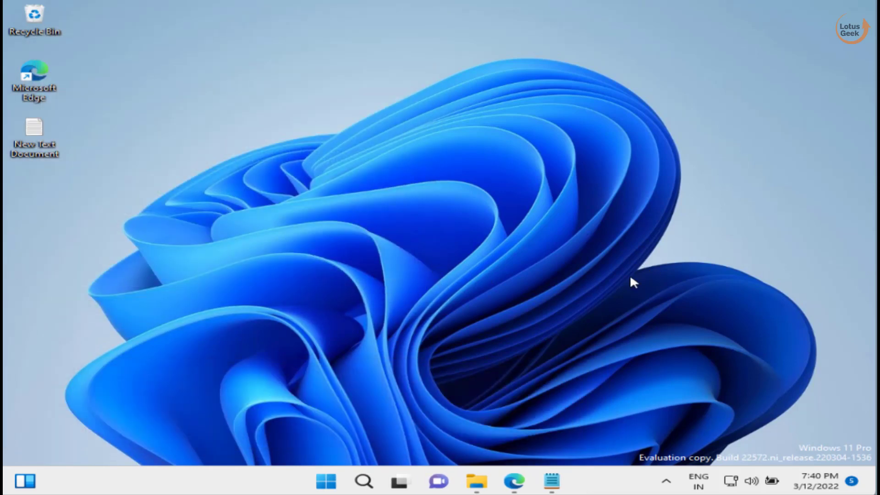
# - In Edge, go to google.com and search for 'vivetool github'
pyautogui.click(514, 481)
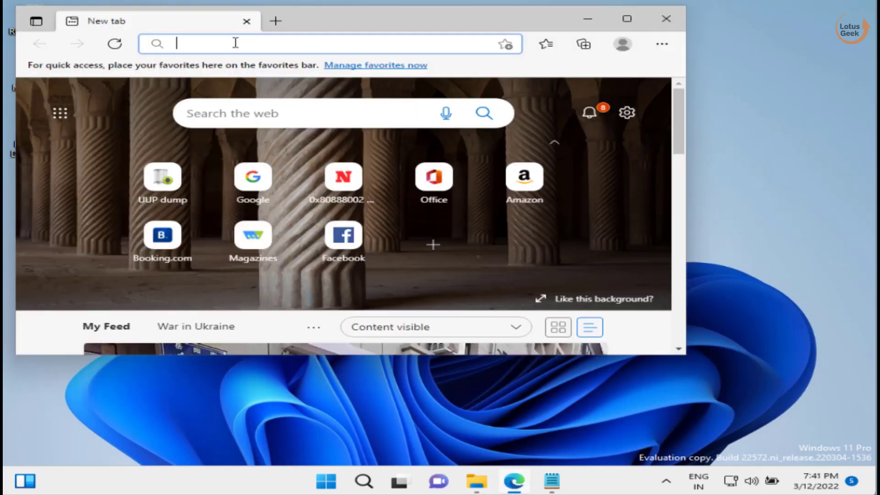
pyautogui.write('google.com')
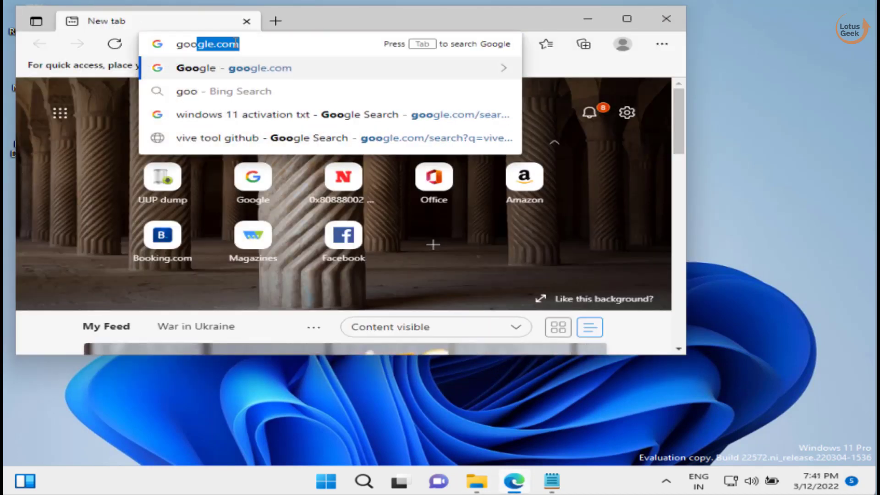
pyautogui.press('Return')
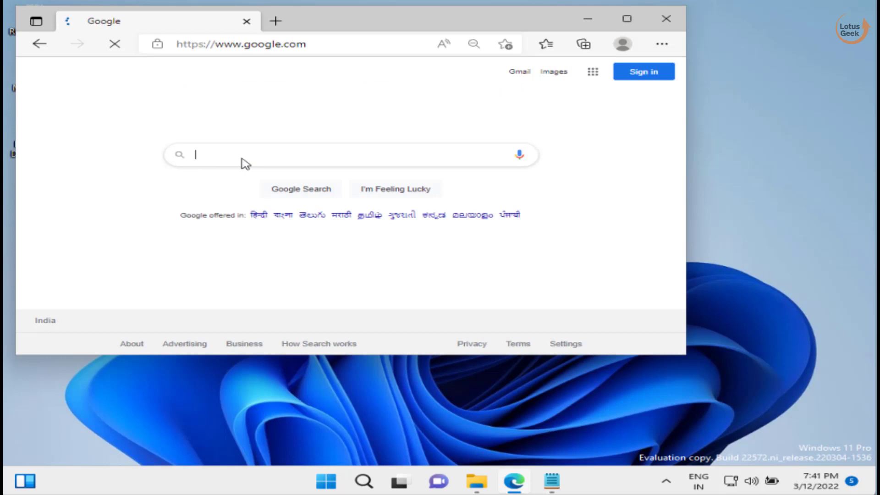
pyautogui.click(243, 158)
pyautogui.write('vive')
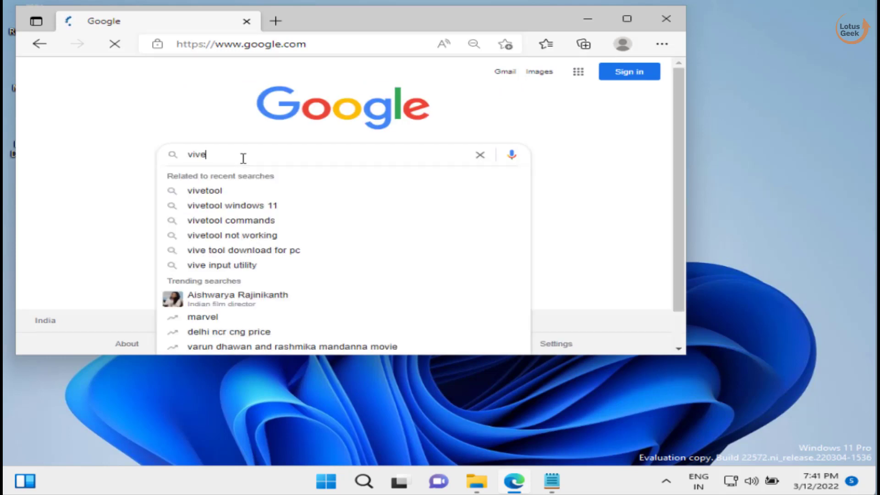
pyautogui.write('tool github')
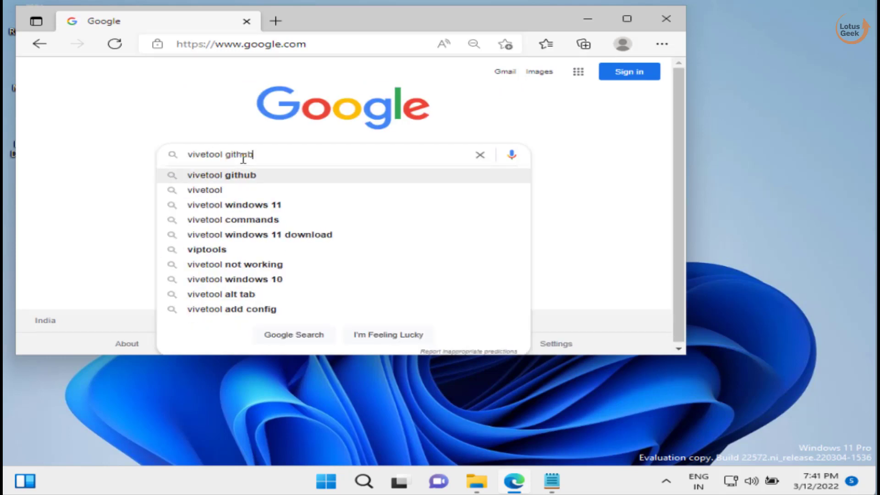
pyautogui.press('Return')
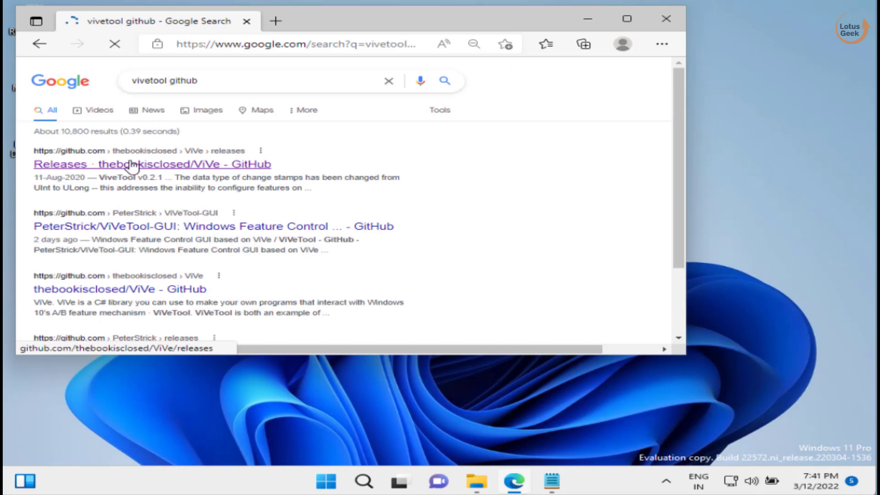
# - Download ViVeTool-v0.2.1.zip from the ViVe GitHub releases page and show it in its folder
pyautogui.click(130, 165)
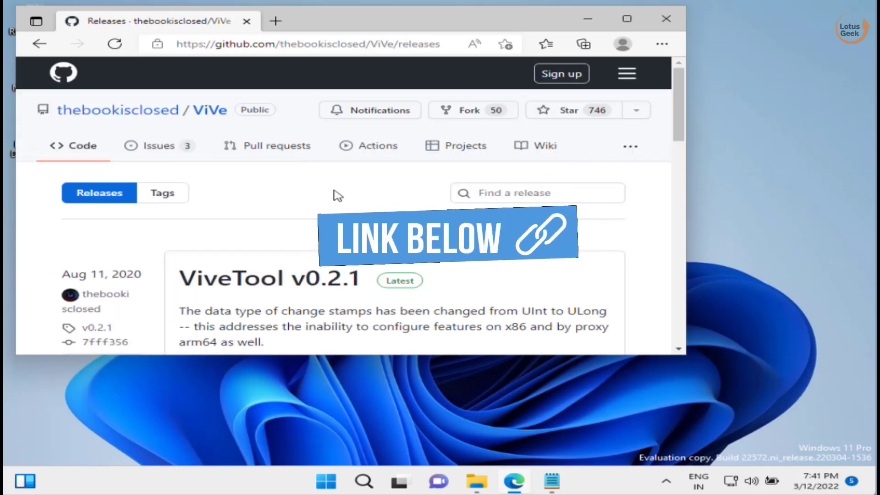
pyautogui.scroll(-5, 334, 191)
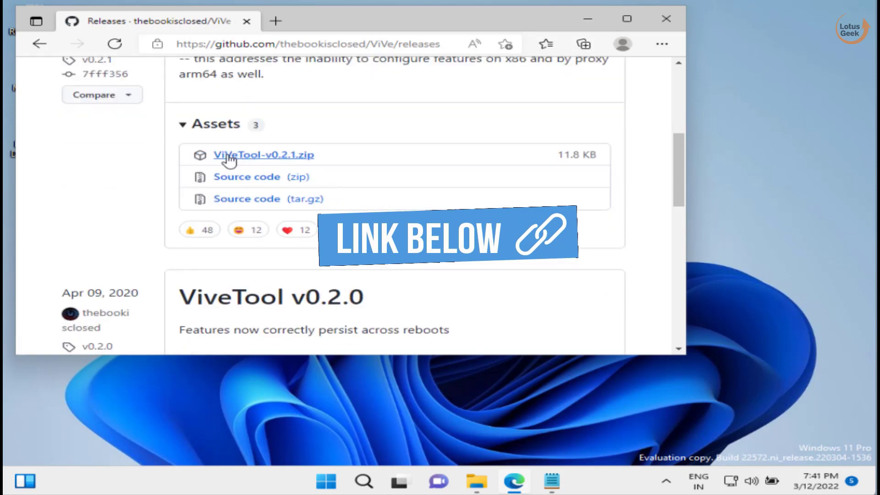
pyautogui.click(275, 163)
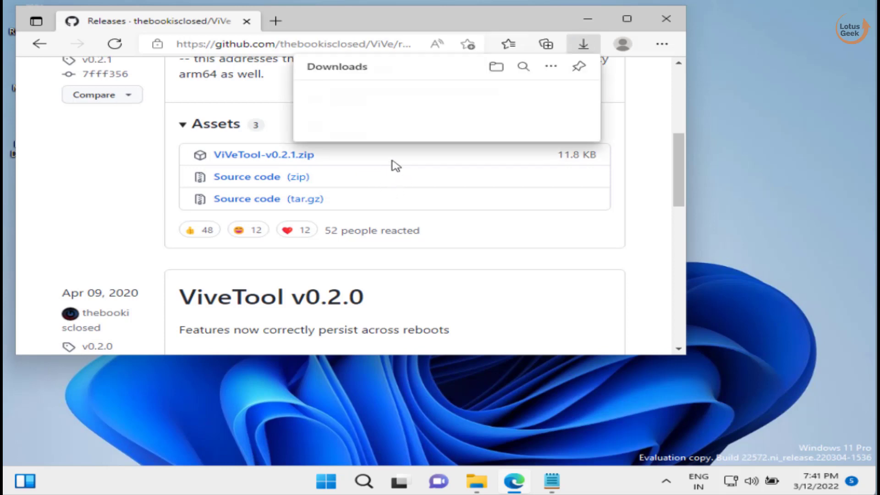
pyautogui.moveTo(482, 84)
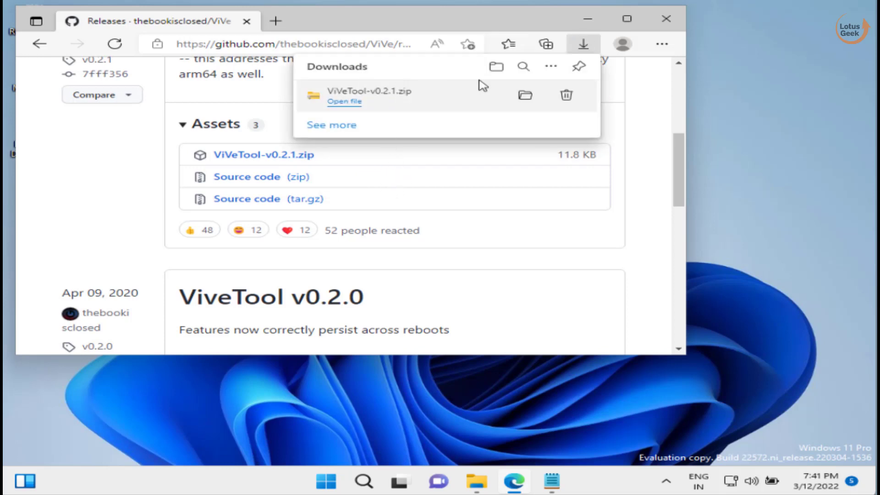
pyautogui.click(525, 96)
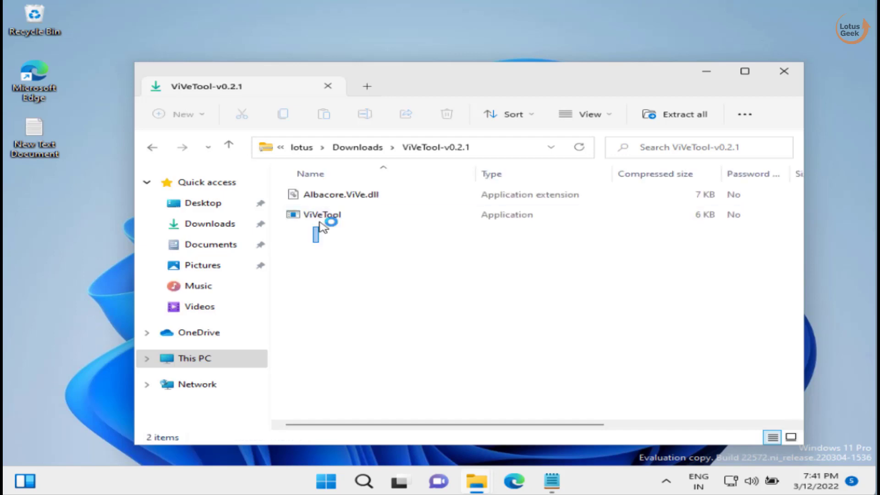
# - Select Albacore.ViVe.dll and ViVeTool inside the zip and drag them onto the desktop
pyautogui.moveTo(323, 226); pyautogui.dragTo(98, 268)
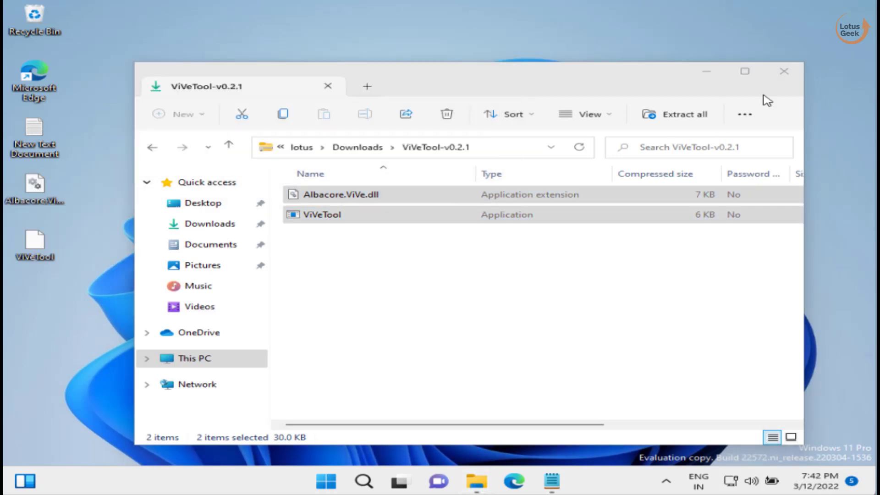
# - Close the file window and copy the desktop ViVeTool file's full path
pyautogui.click(786, 78)
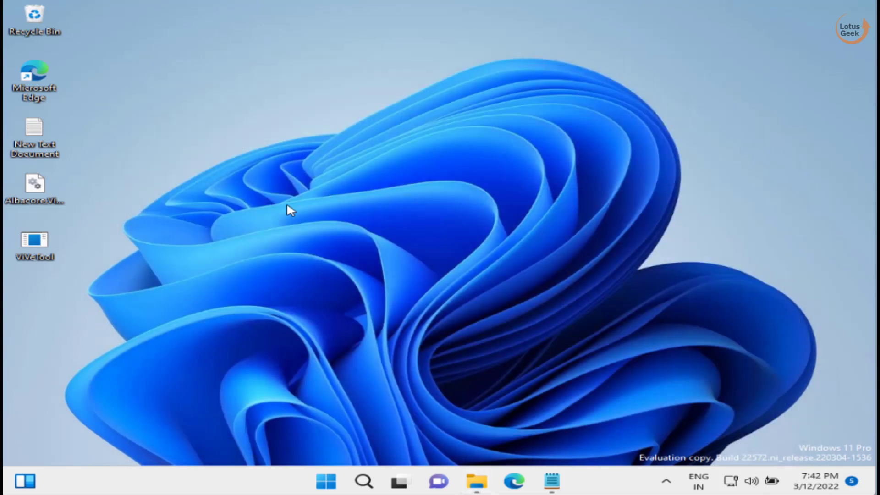
pyautogui.rightClick(34, 251)
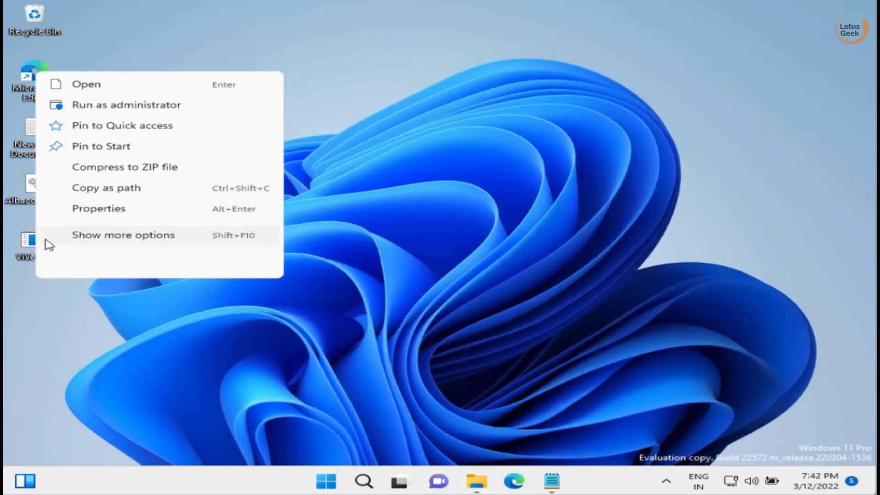
pyautogui.click(139, 189)
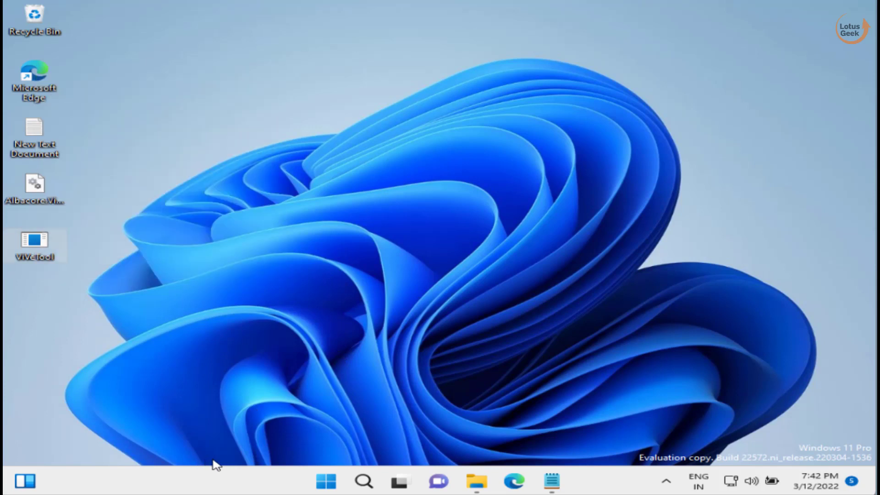
# - Search 'cmd' in Start and run Command Prompt as administrator, approving the prompt
pyautogui.click(334, 482)
pyautogui.write('cmd')
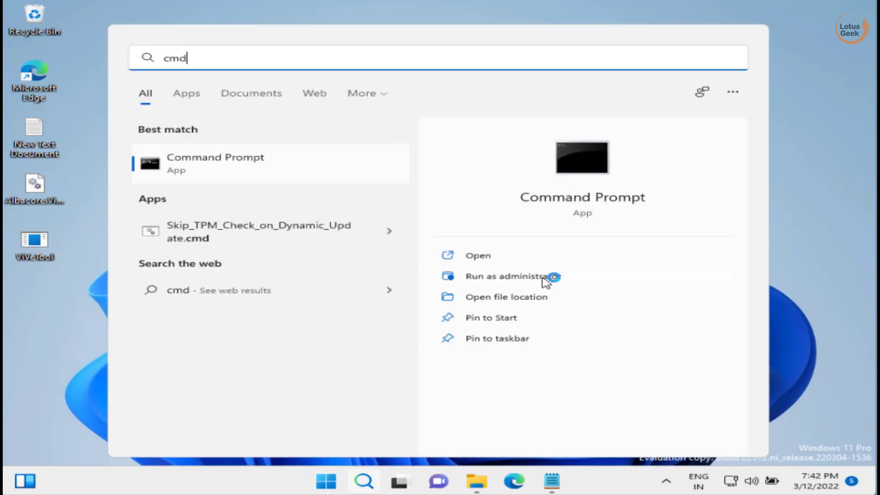
pyautogui.click(510, 281)
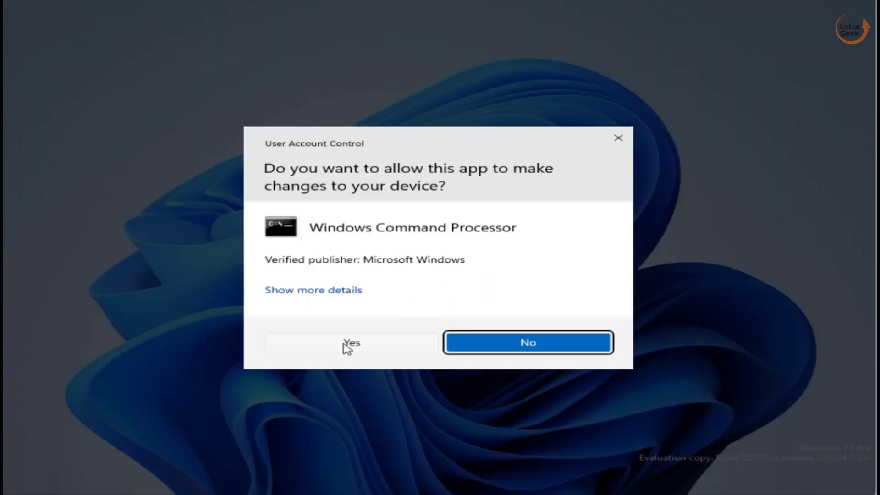
pyautogui.click(348, 345)
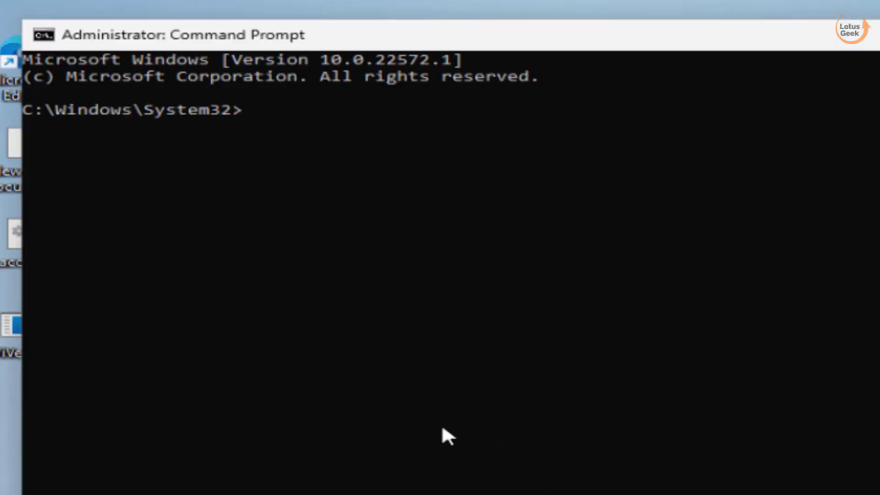
# - Change directory to the Desktop folder using the pasted ViVeTool path minus the file name
pyautogui.click(295, 297)
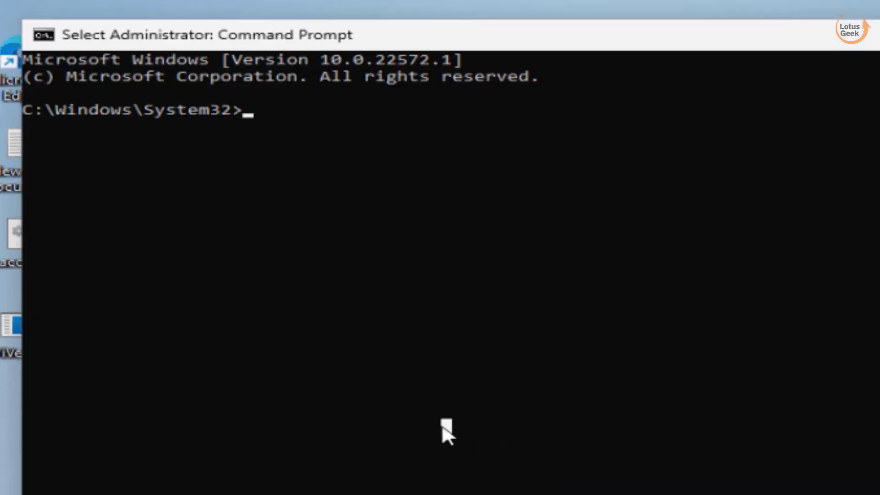
pyautogui.write('cd')
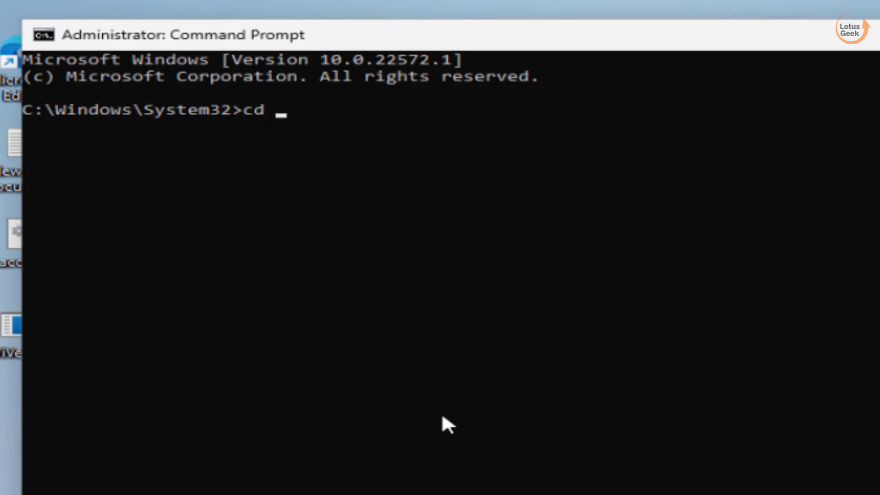
pyautogui.hotkey('ctrl', 'v')
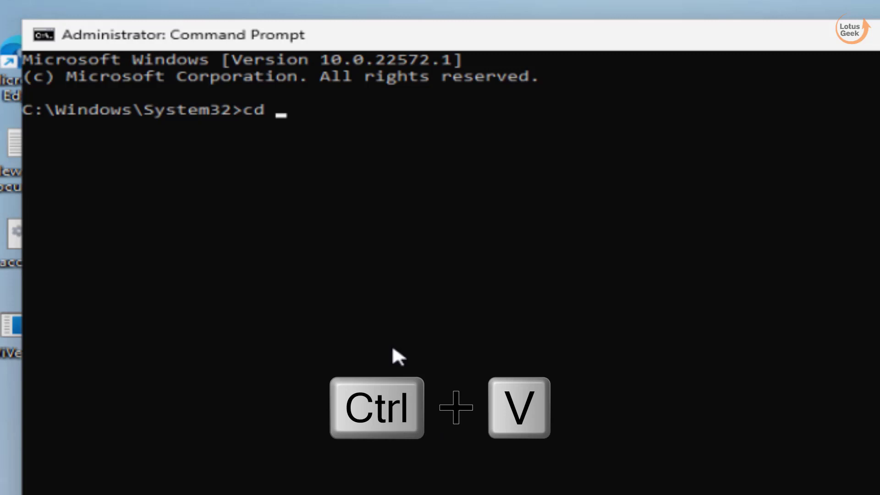
pyautogui.hotkey('ctrl', 'v')
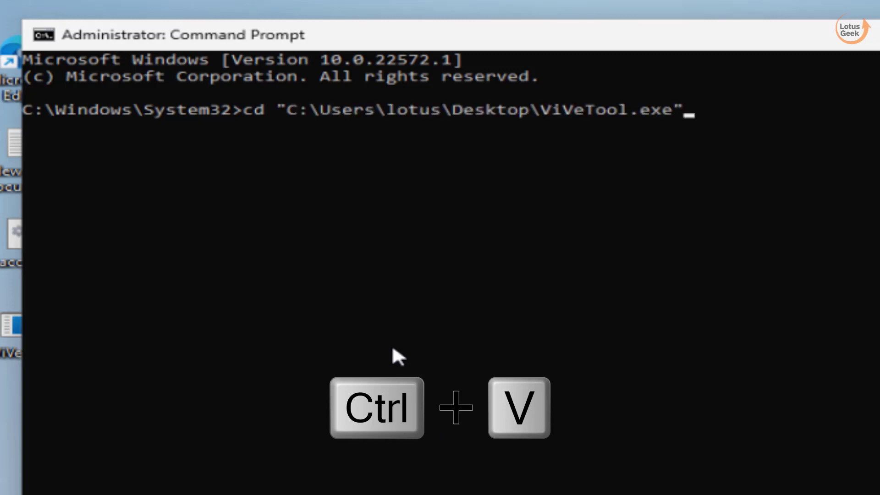
pyautogui.press('BackSpace')
pyautogui.press('BackSpace')
pyautogui.press('BackSpace')
pyautogui.press('BackSpace')
pyautogui.press('BackSpace')
pyautogui.press('BackSpace')
pyautogui.press('BackSpace')
pyautogui.press('BackSpace')
pyautogui.press('BackSpace')
pyautogui.press('BackSpace')
pyautogui.press('BackSpace')
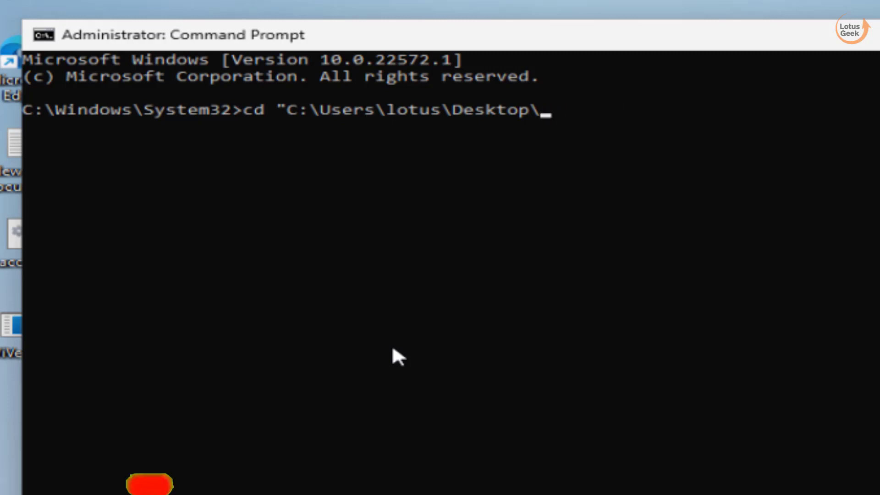
pyautogui.press('Return')
# - Paste and run 'vivetool addconfig 34370472 2' to enable File Explorer tabs
pyautogui.click(513, 60)
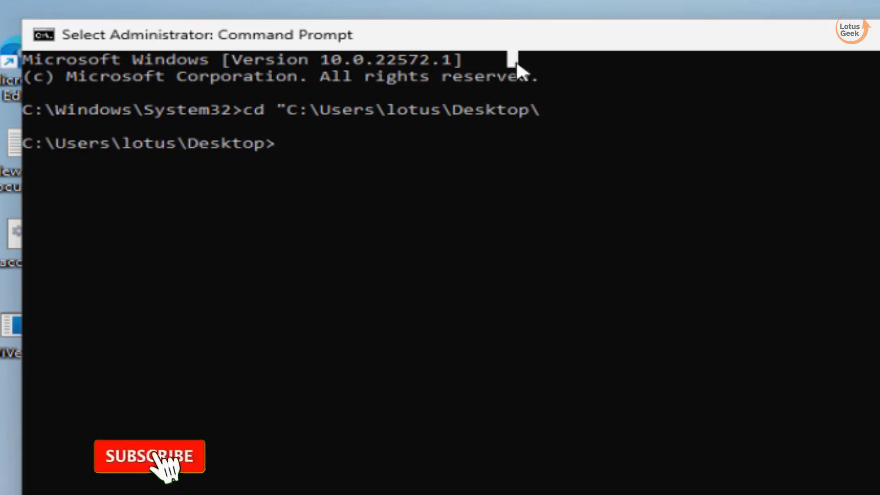
pyautogui.click(389, 196)
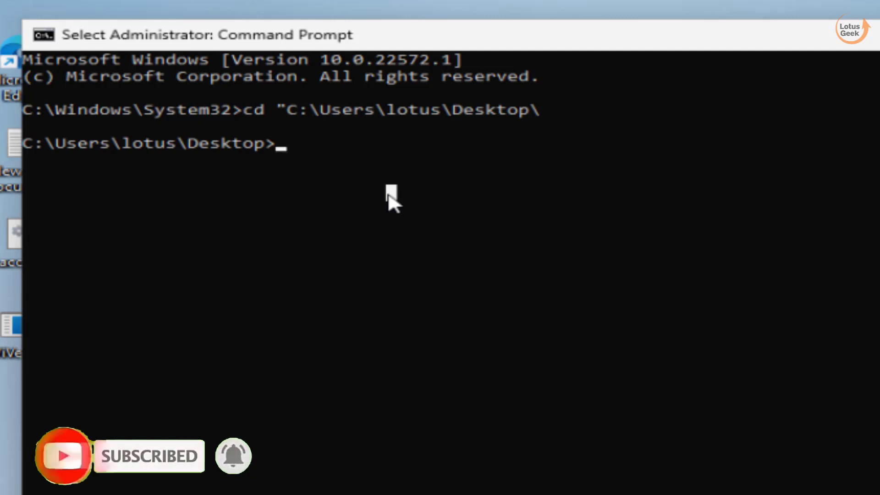
pyautogui.hotkey('ctrl', 'v')
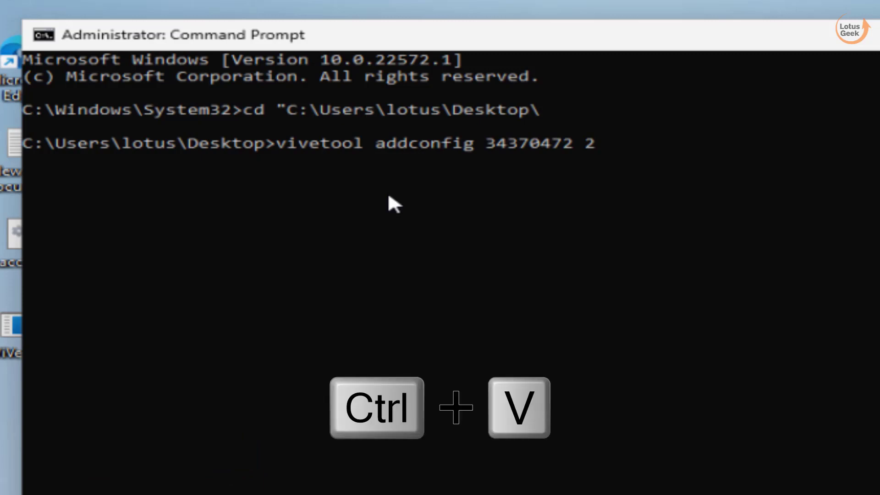
pyautogui.press('Return')
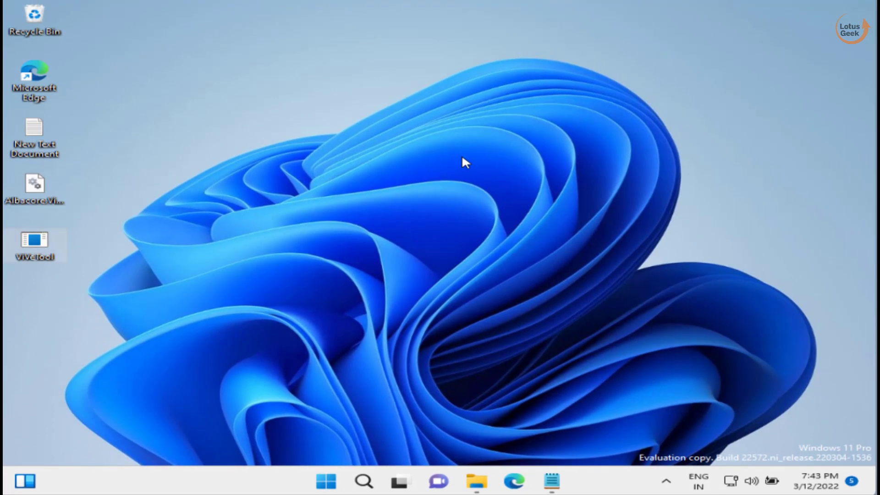
pyautogui.click(476, 479)
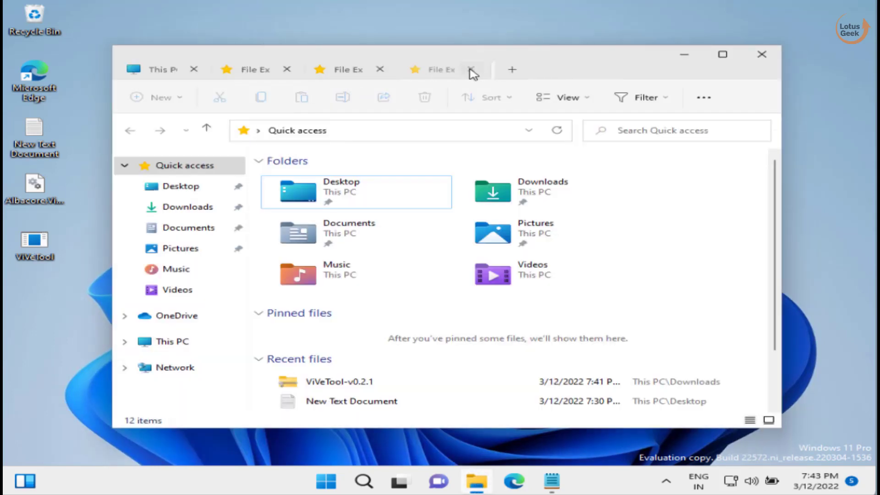
pyautogui.click(473, 70)
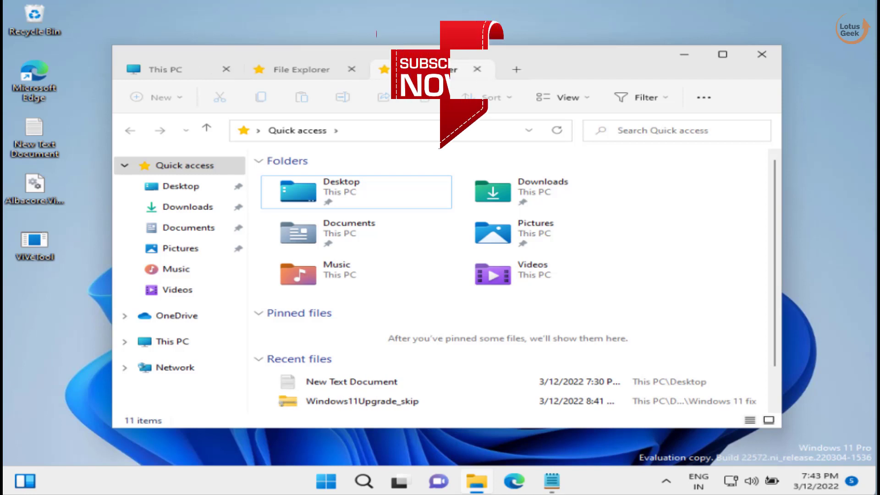
pyautogui.hotkey('ctrl', 'w')
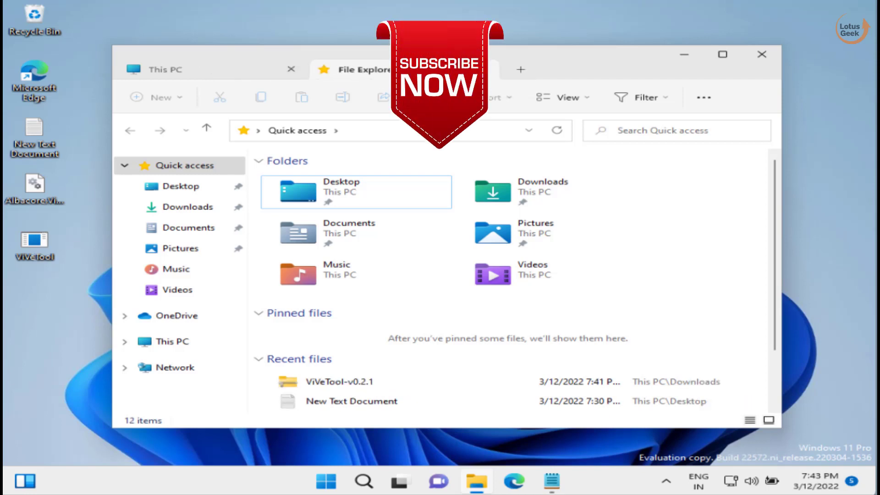
pyautogui.click(489, 71)
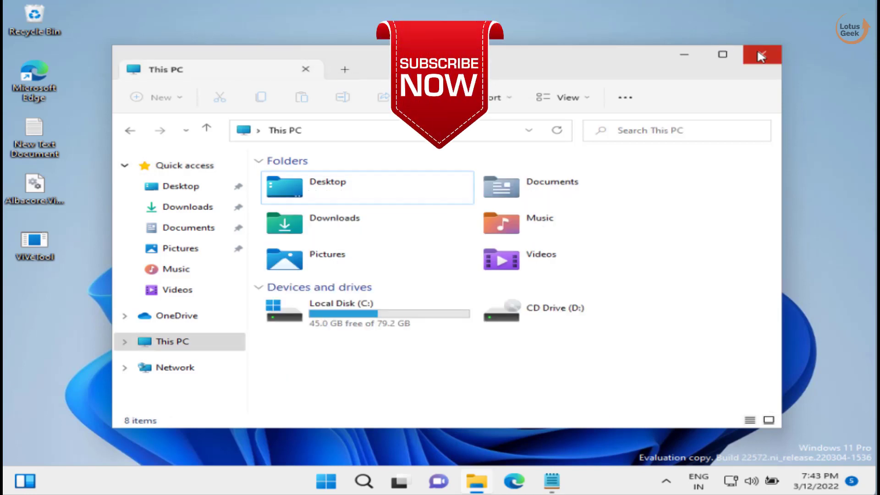
pyautogui.click(766, 67)
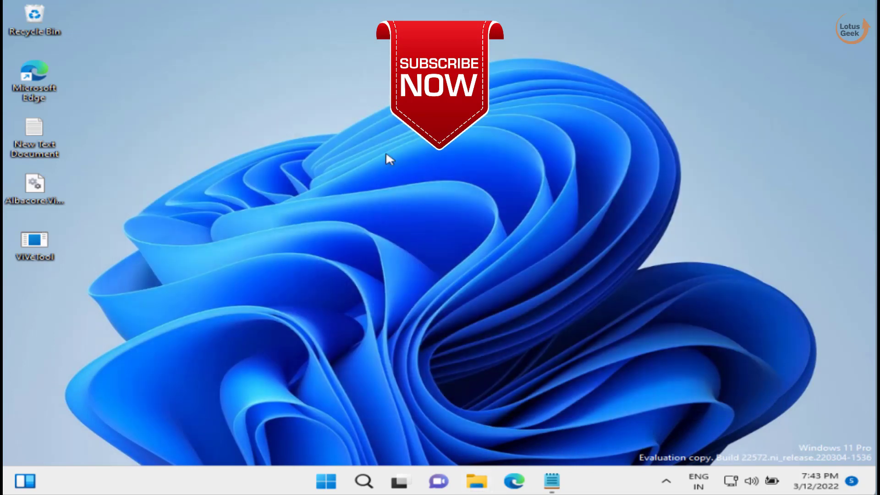